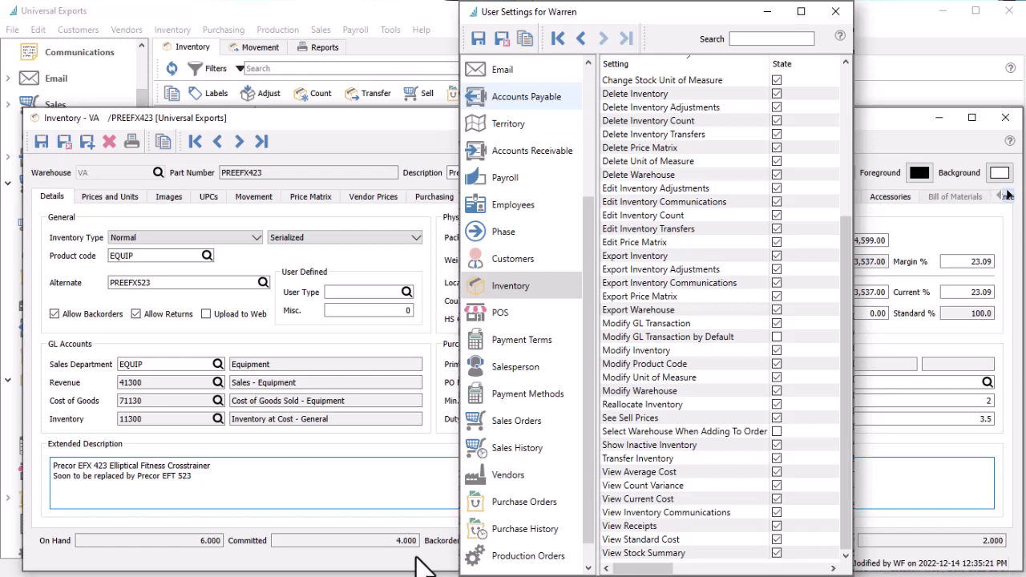
# - Close the user settings and review the available status and inventory type options for part PREEFX423
pyautogui.press('Escape')
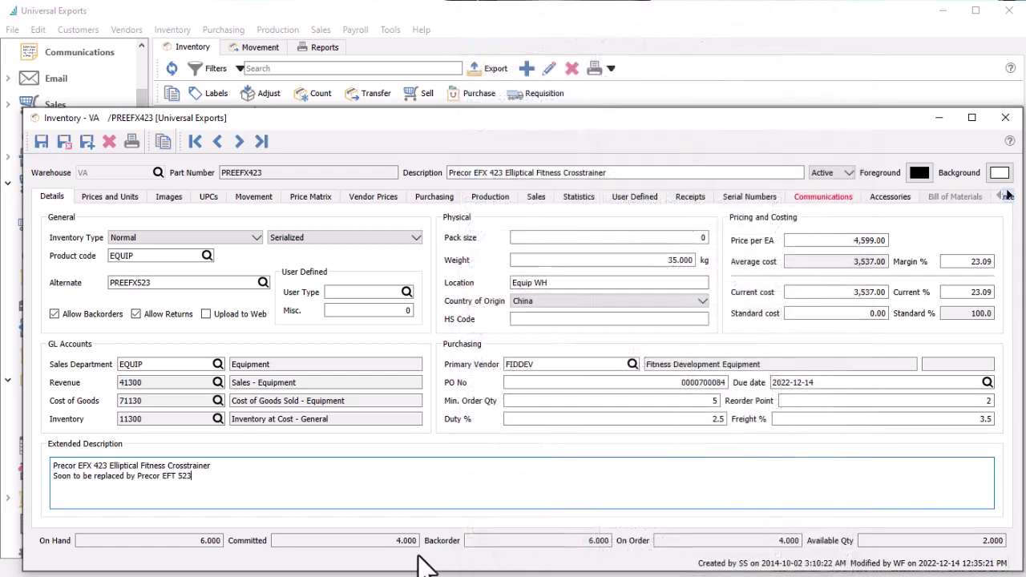
pyautogui.click(845, 176)
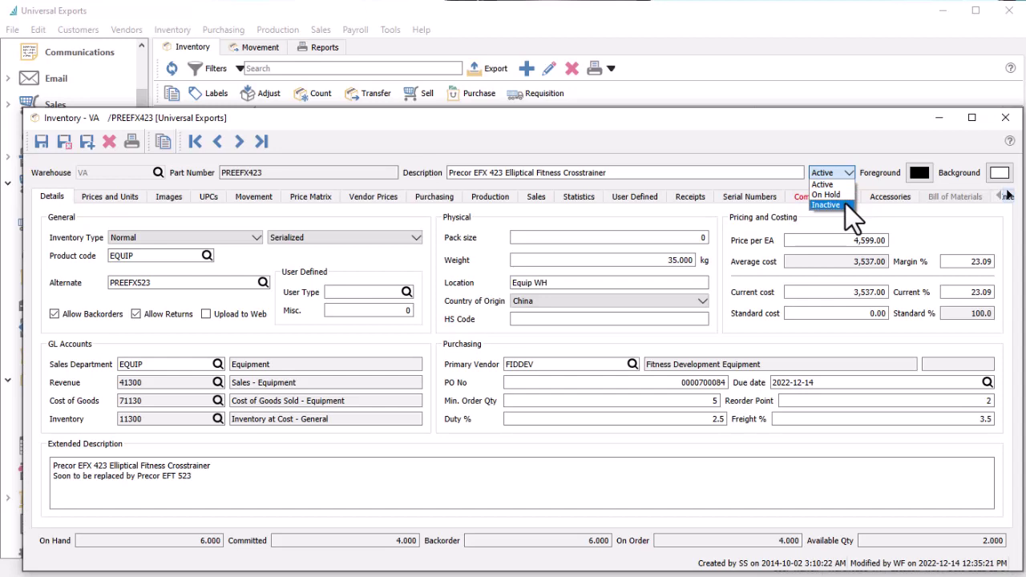
pyautogui.press('Escape')
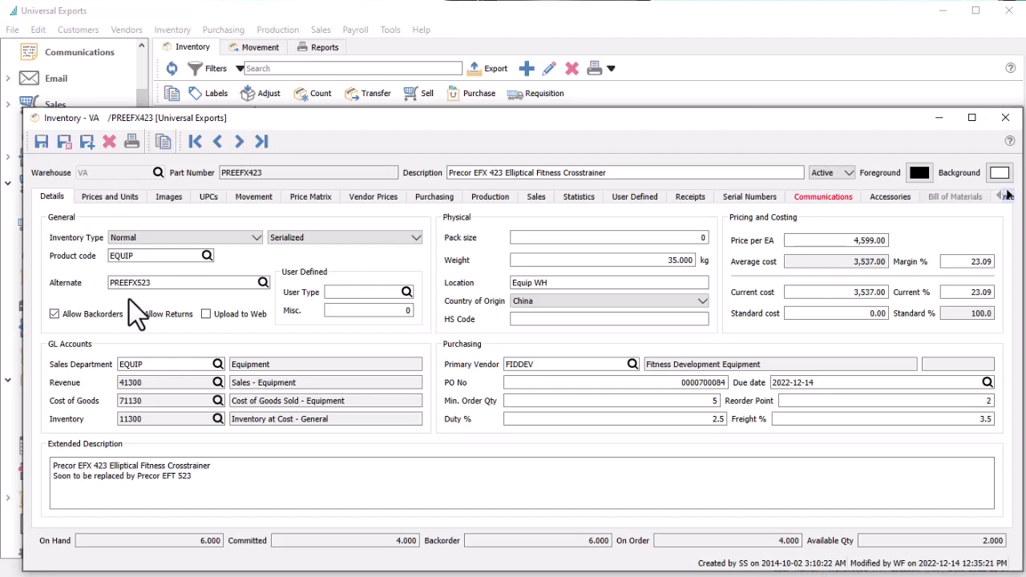
pyautogui.click(252, 241)
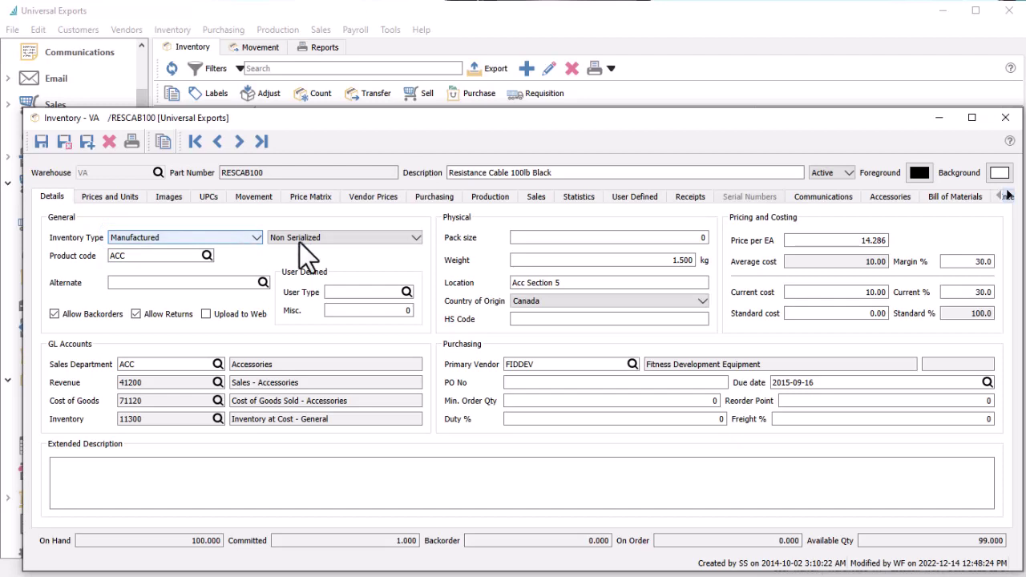
# - Review the bill of materials, build option and accessories of part RESCAB100, and return to its inventory type details
pyautogui.click(932, 206)
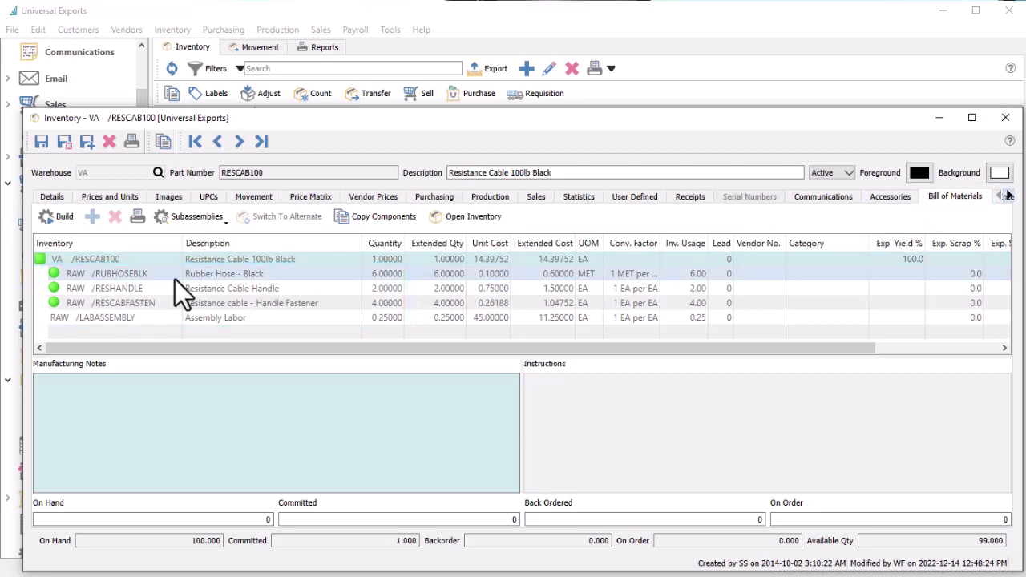
pyautogui.click(63, 216)
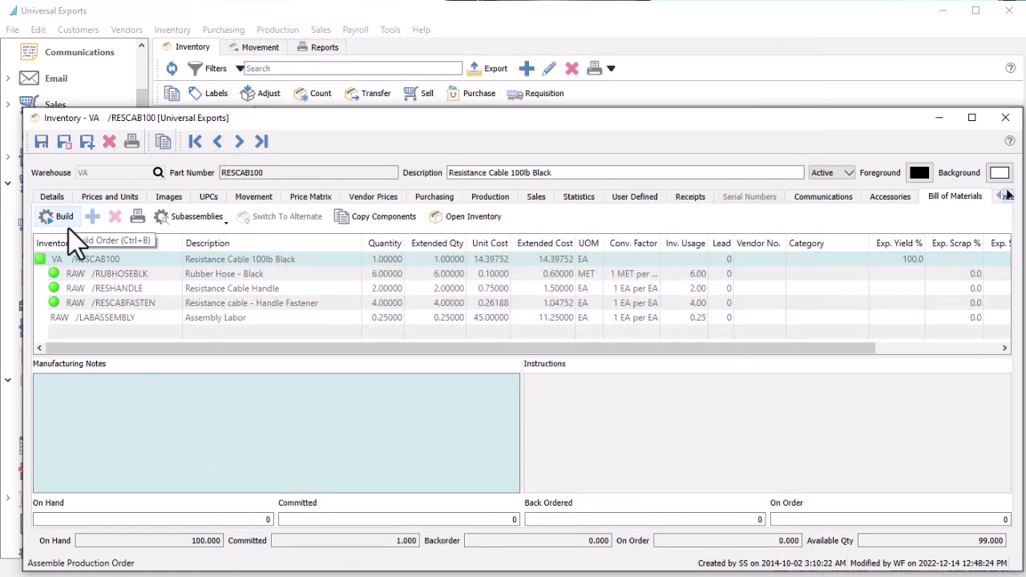
pyautogui.click(868, 202)
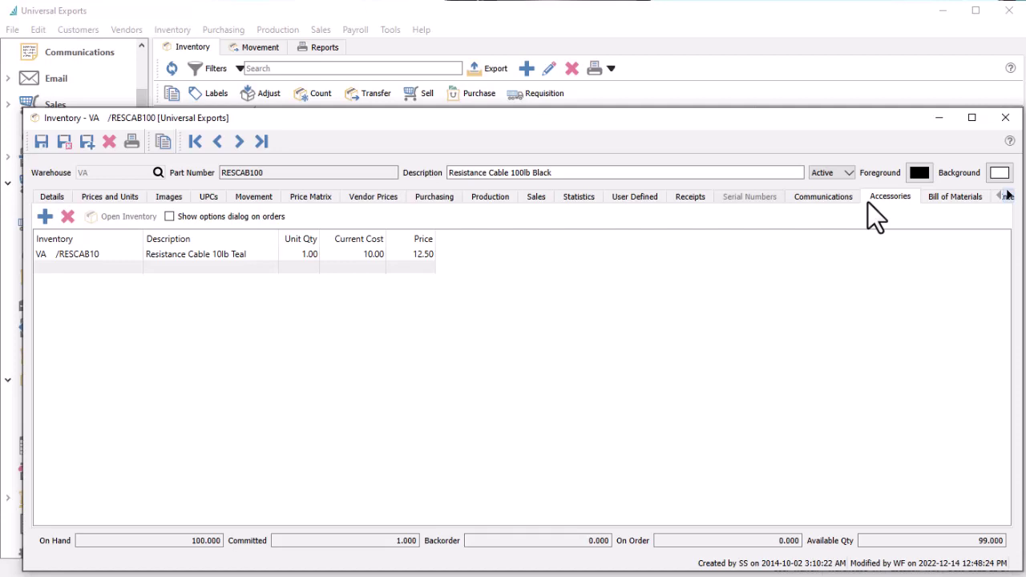
pyautogui.click(61, 197)
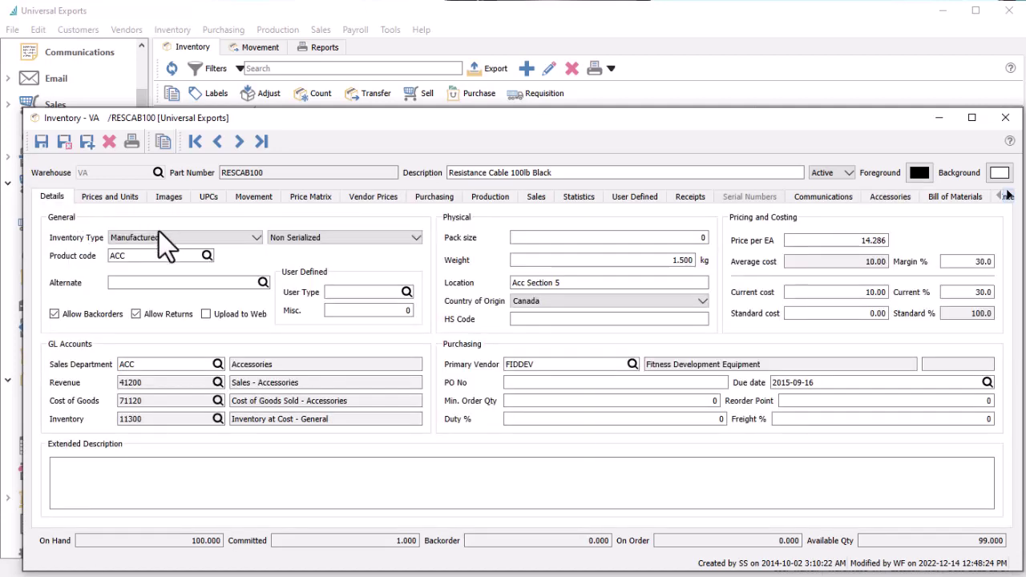
pyautogui.click(182, 240)
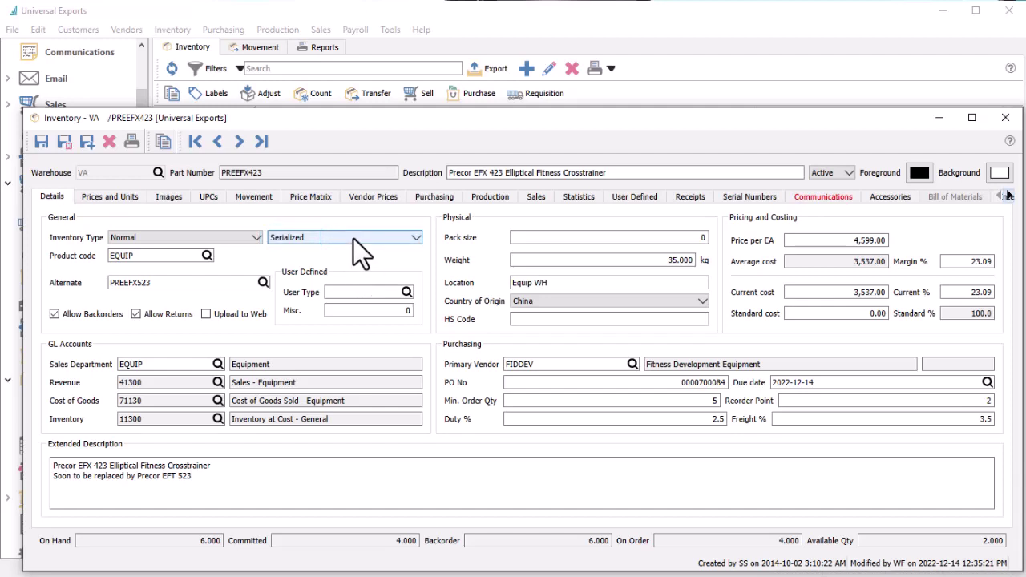
# - Review the serialization options of part PREEFX423 and inspect its serial number list
pyautogui.click(354, 239)
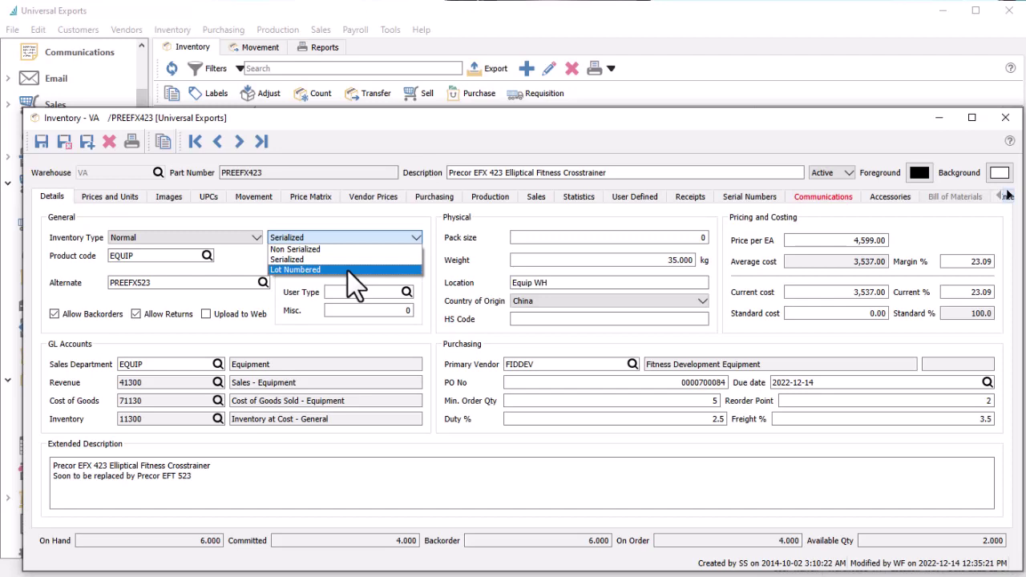
pyautogui.press('Escape')
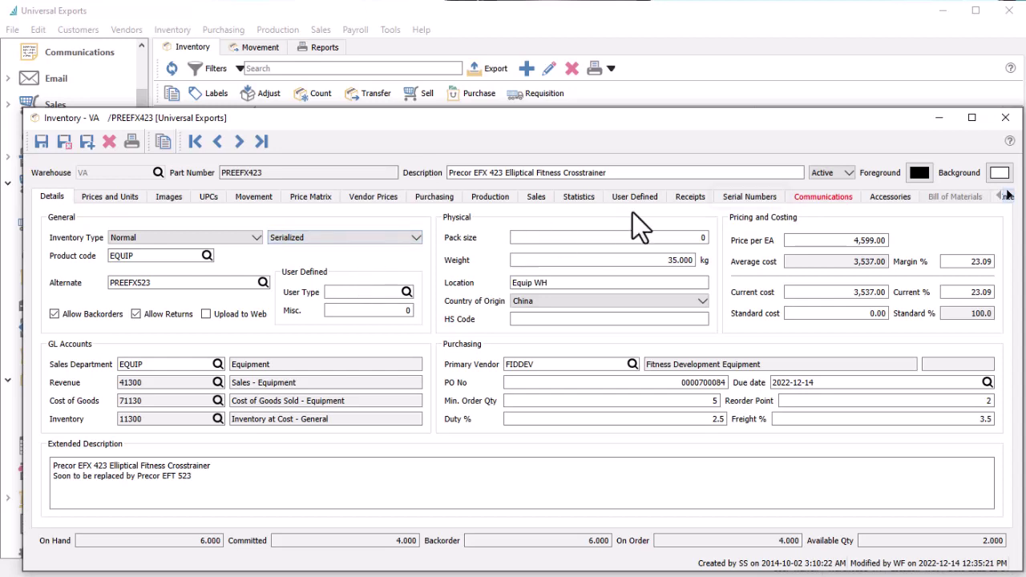
pyautogui.click(725, 200)
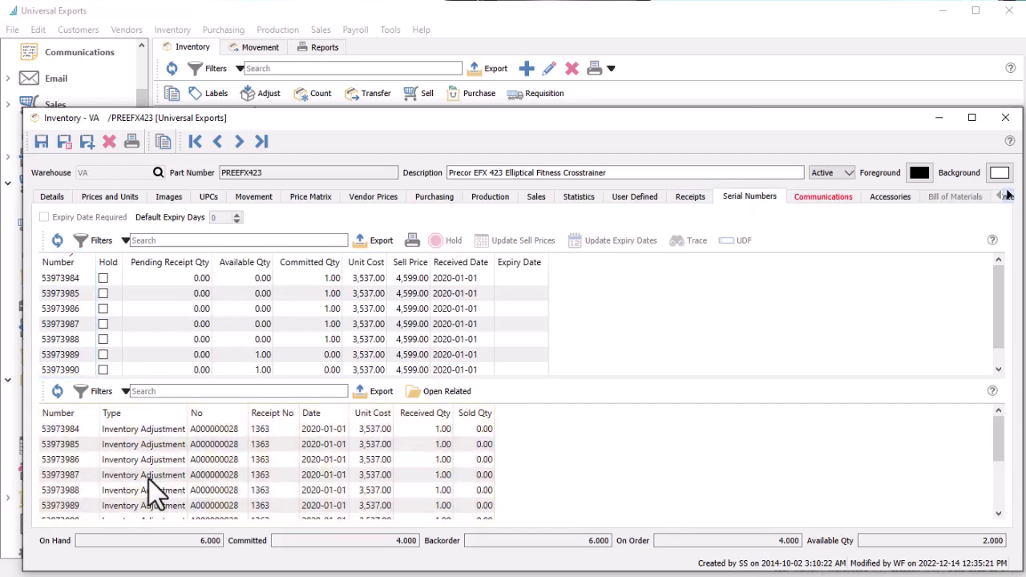
pyautogui.click(160, 284)
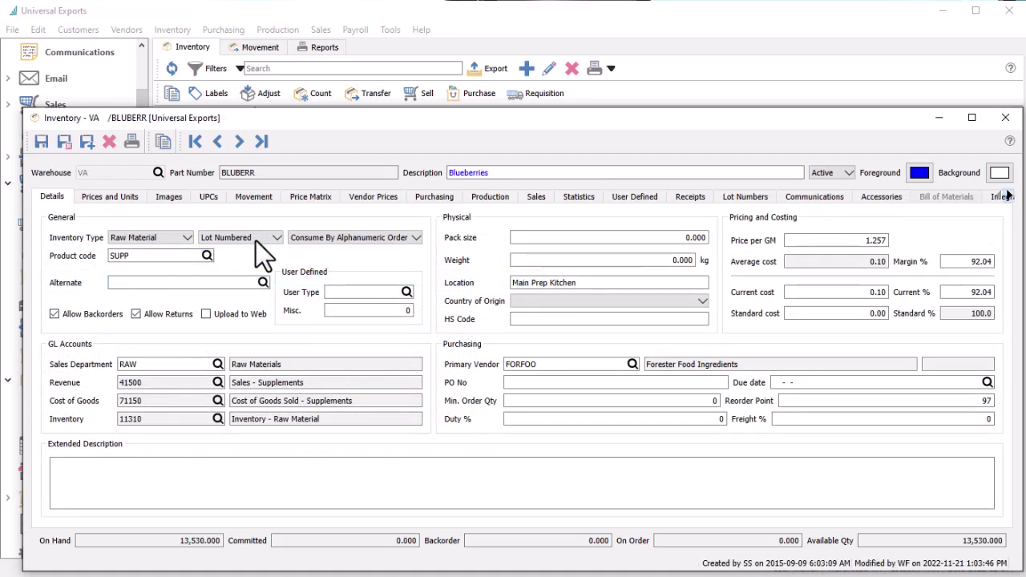
# - Review the lot consumption methods of part BLUBERR and inspect its first lot number, including the trace option
pyautogui.click(410, 241)
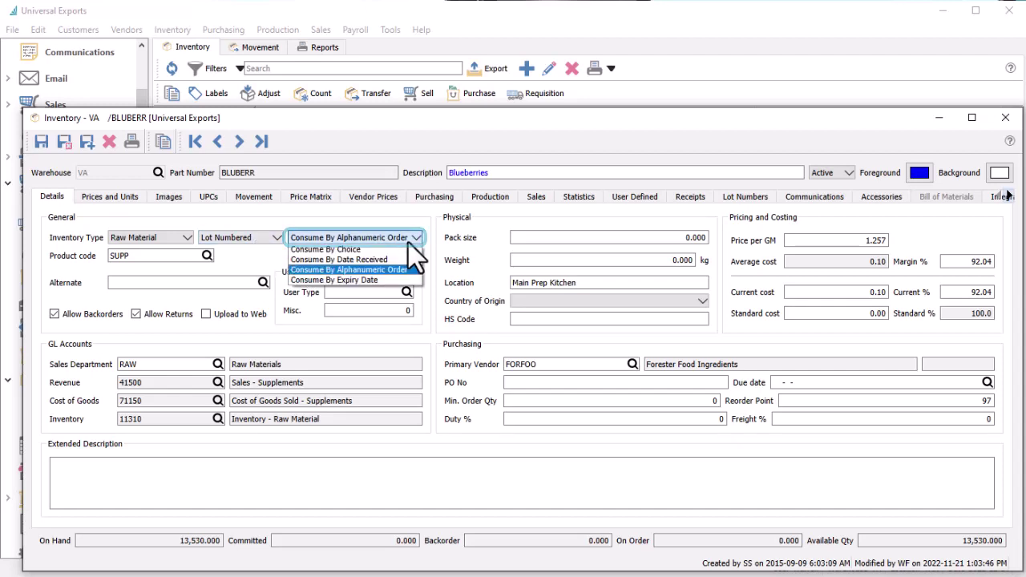
pyautogui.click(408, 242)
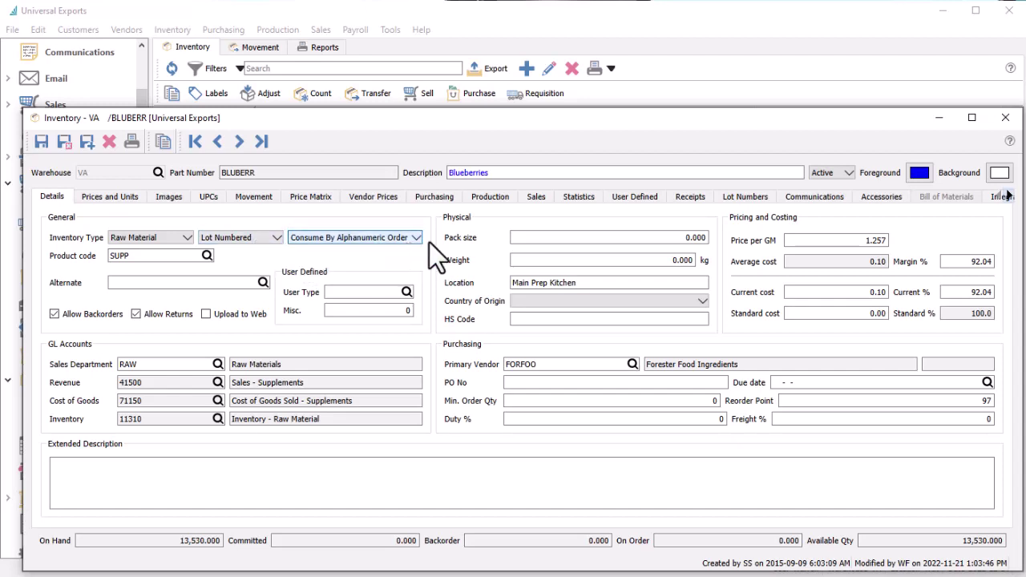
pyautogui.click(726, 210)
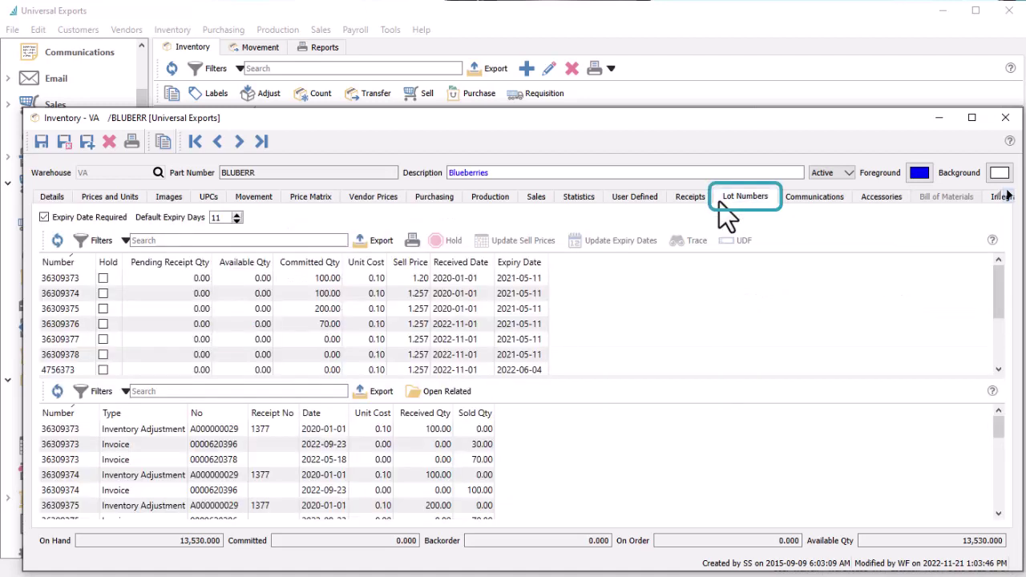
pyautogui.click(473, 281)
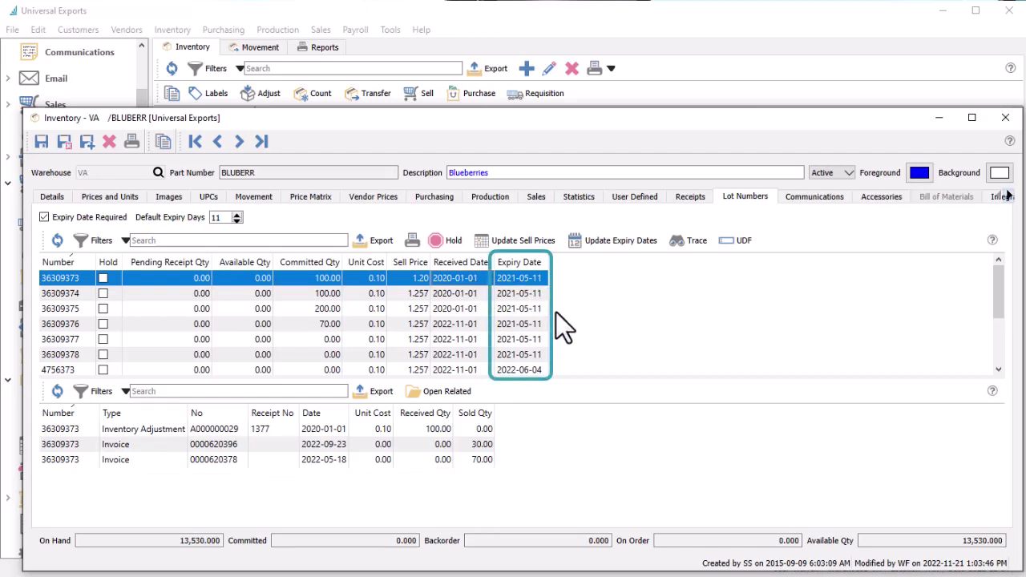
pyautogui.click(689, 241)
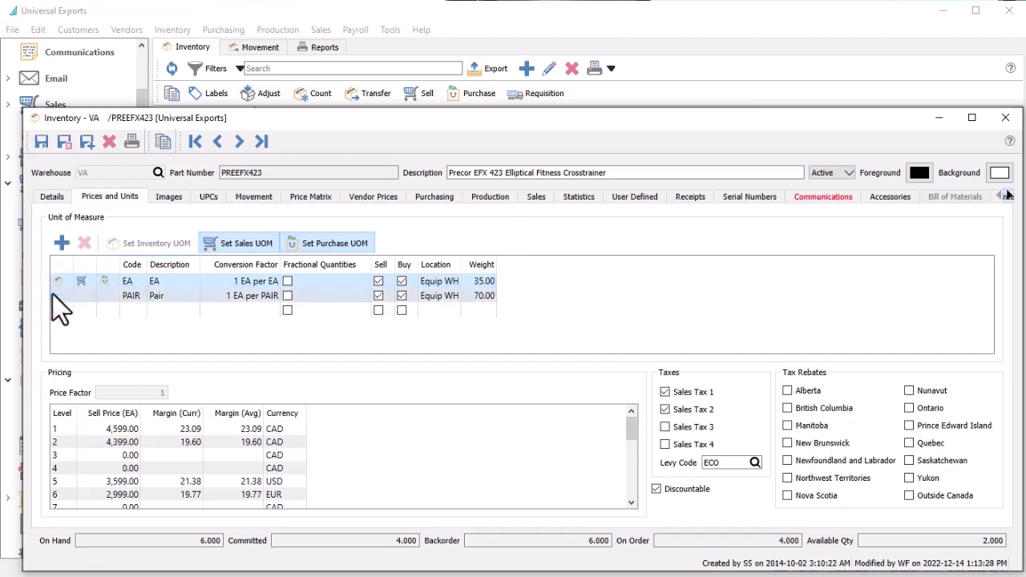
# - Make PAIR the purchase unit of measure for PREEFX423 and open its level 2 sell price for editing
pyautogui.click(129, 298)
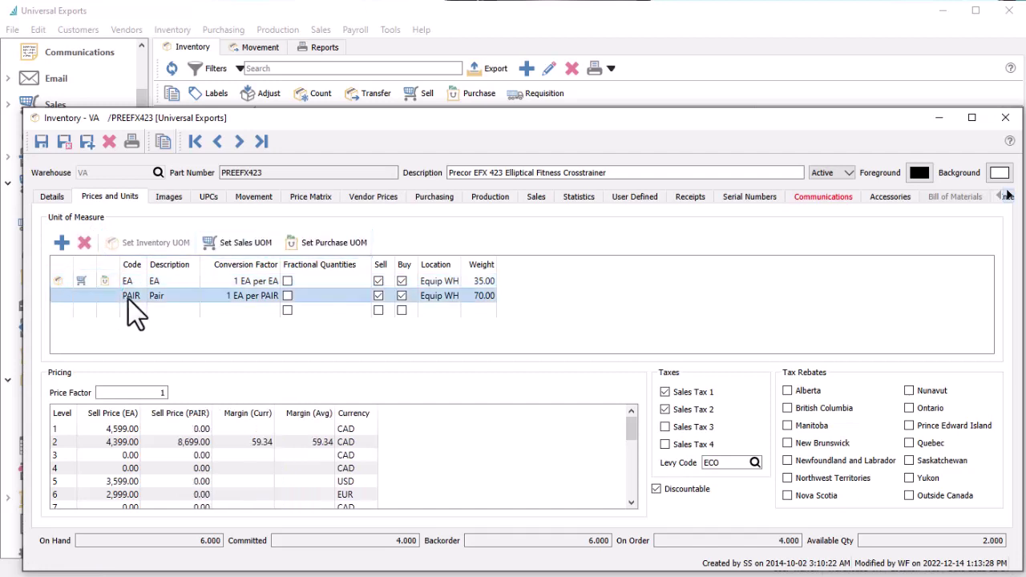
pyautogui.click(302, 249)
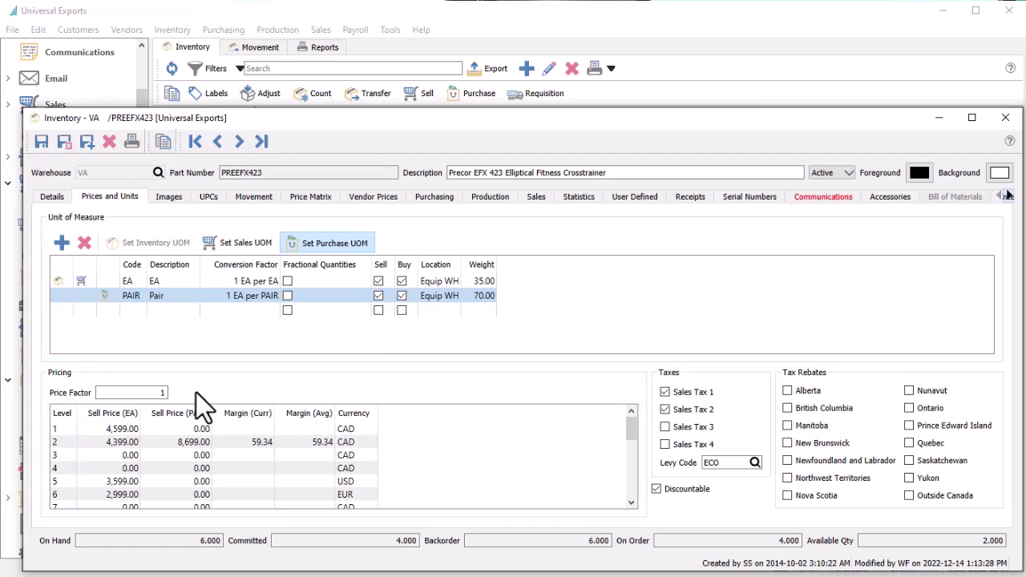
pyautogui.click(179, 442)
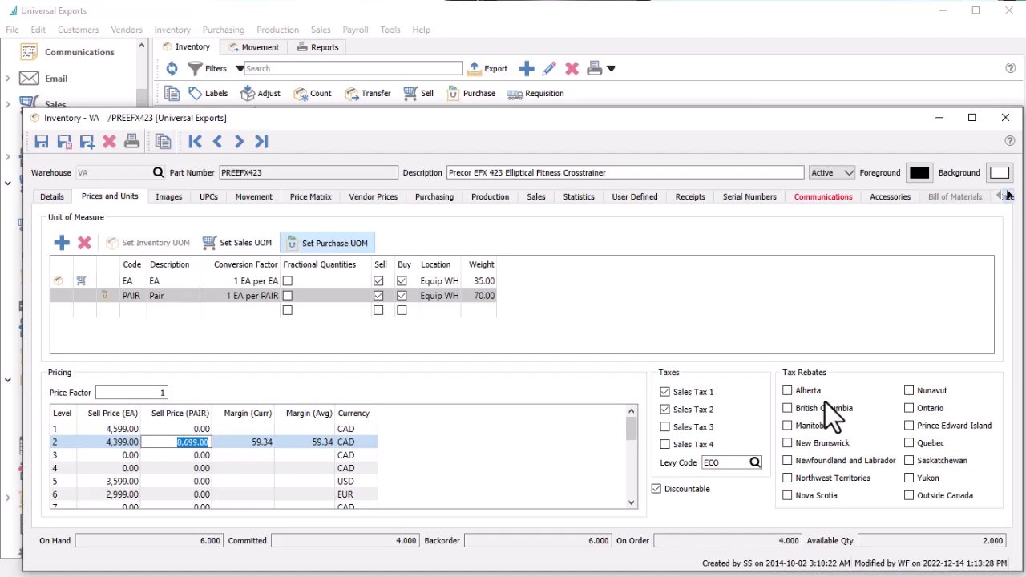
# - Choose the ECO levy (Eco fee 10%) as the item's levy code
pyautogui.click(756, 464)
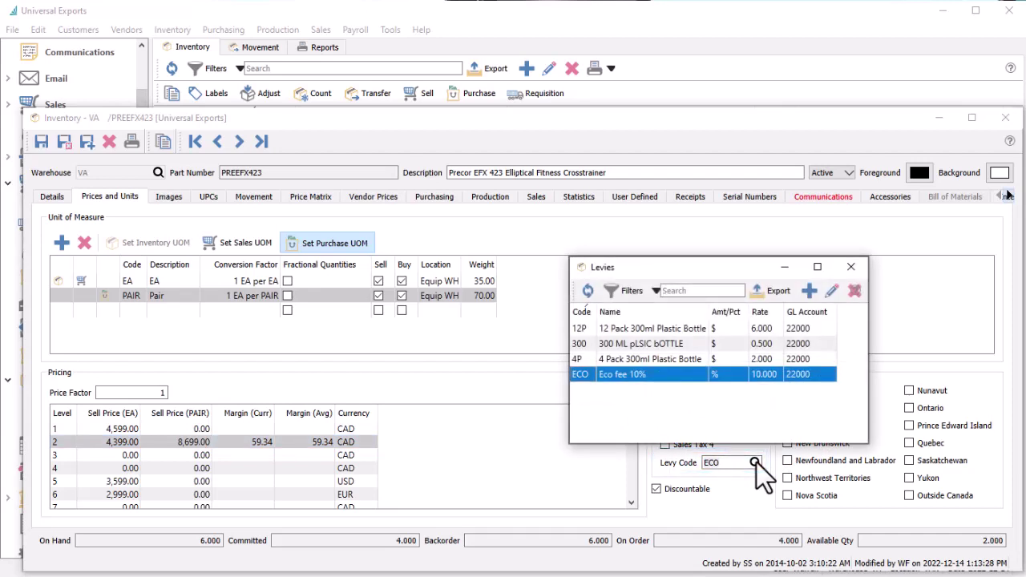
pyautogui.press('Return')
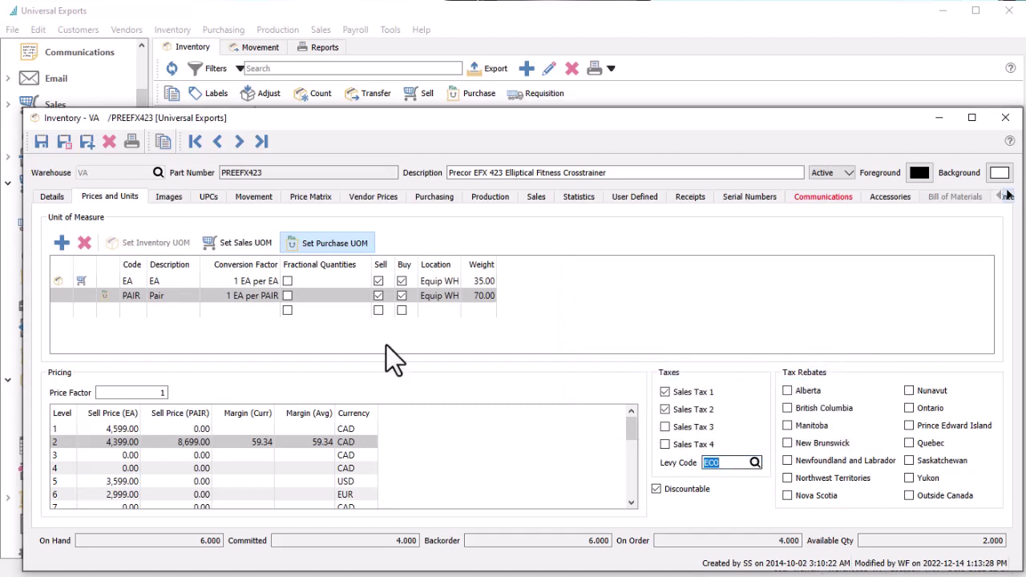
# - Review the item's price matrix and view the details of the first Action Technology Co discount entry
pyautogui.click(289, 200)
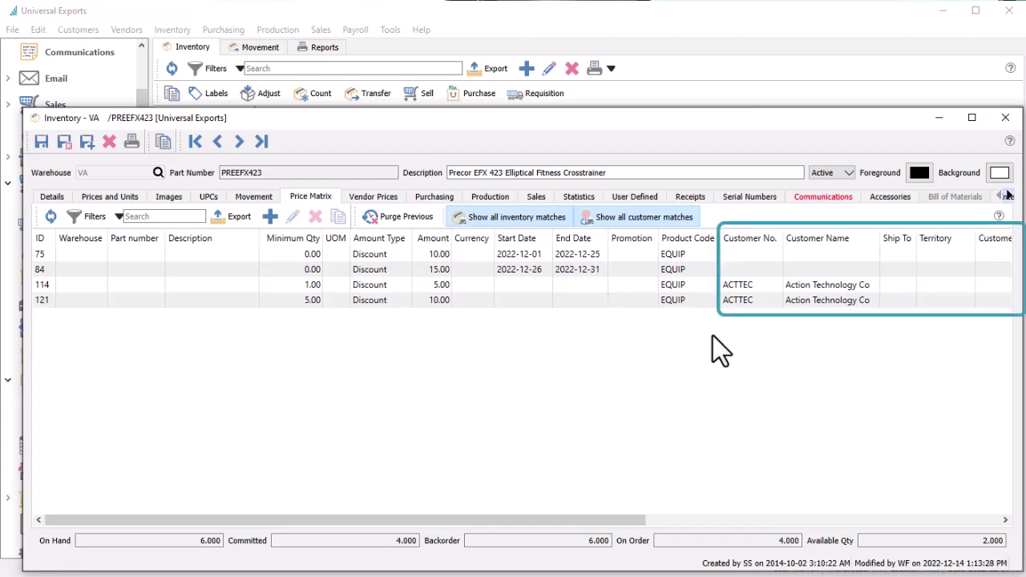
pyautogui.doubleClick(648, 281)
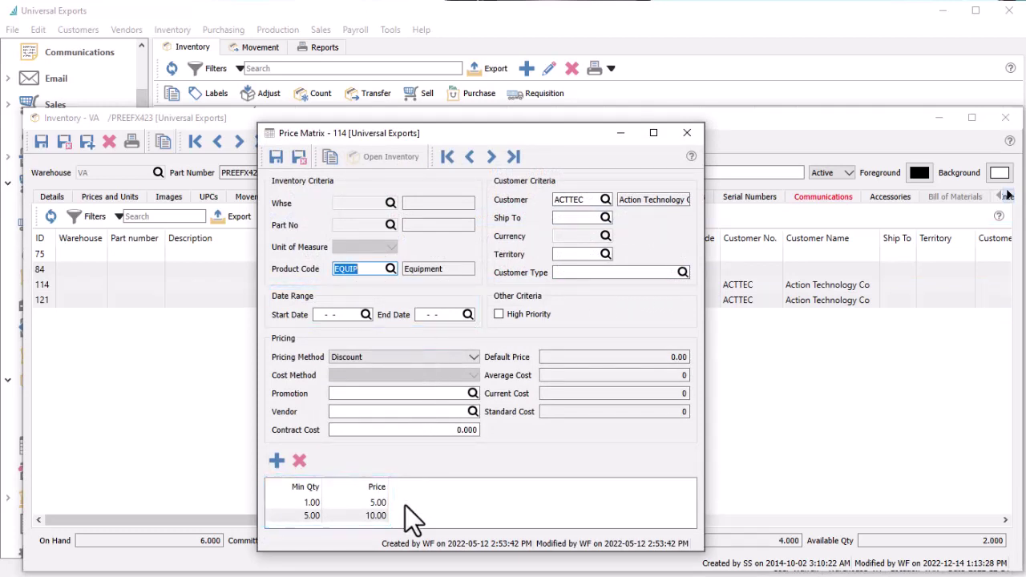
pyautogui.press('Escape')
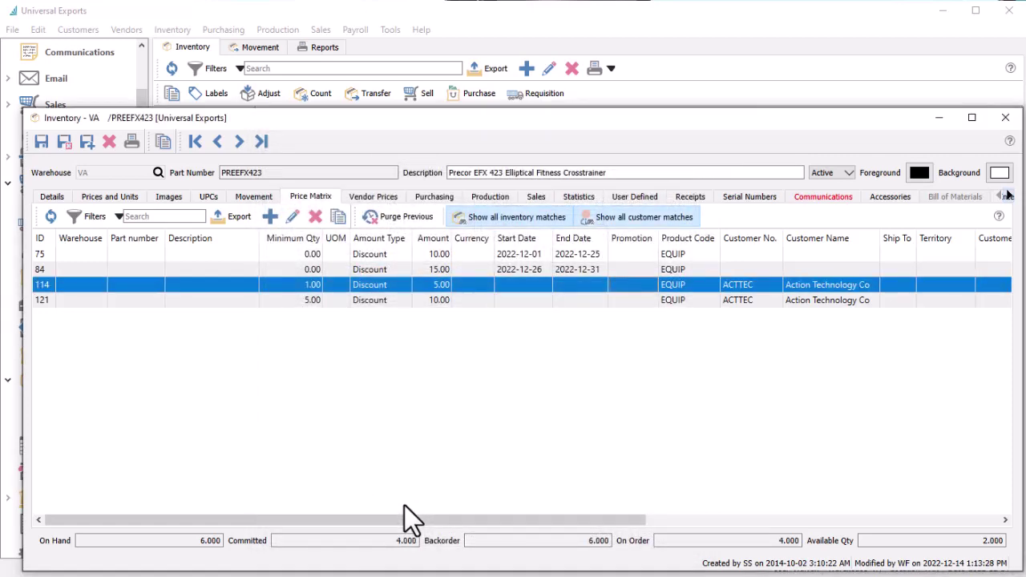
# - Review the item's vendor prices and open the FIDDEV vendor price entry
pyautogui.click(365, 205)
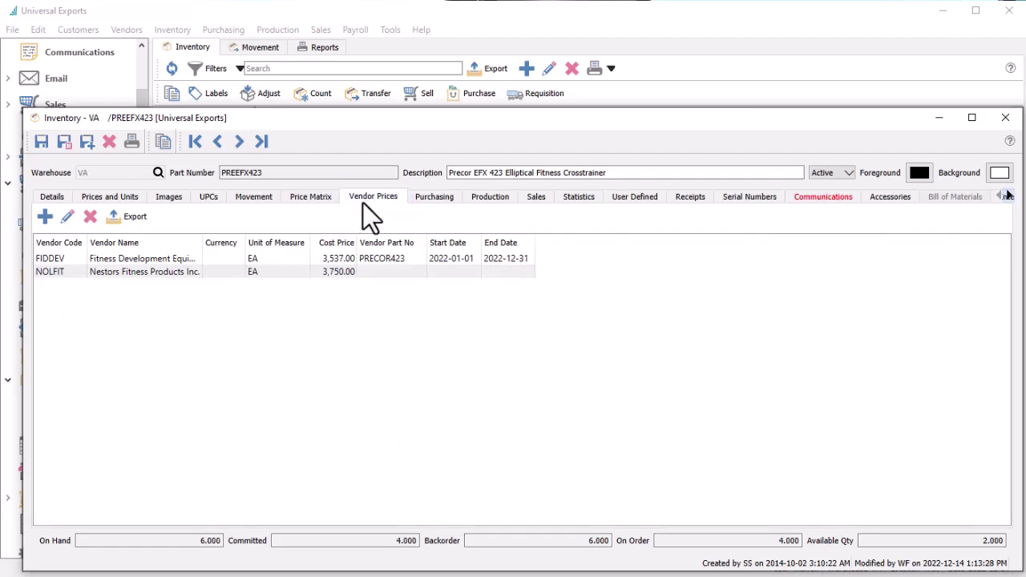
pyautogui.click(358, 263)
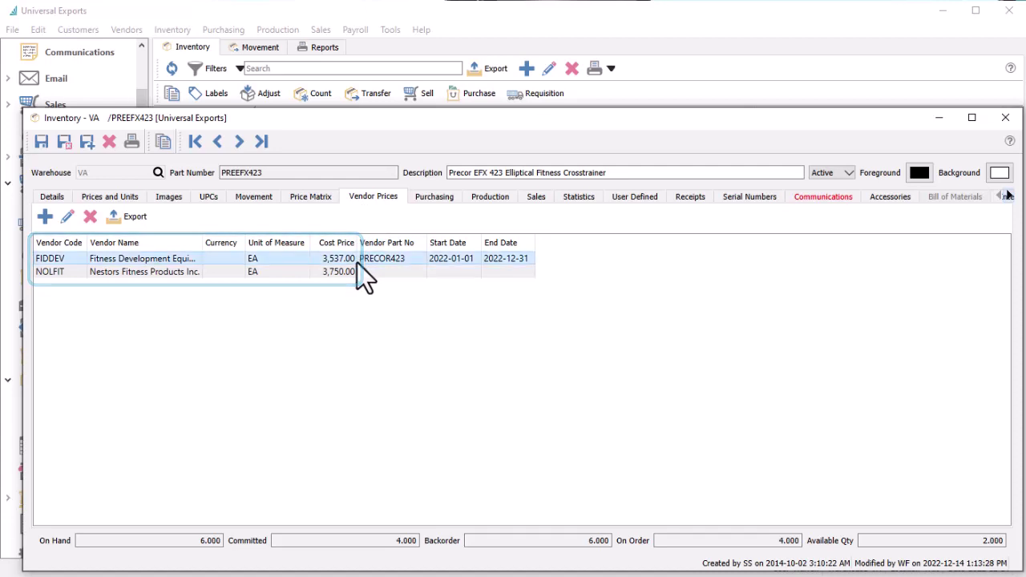
pyautogui.doubleClick(358, 261)
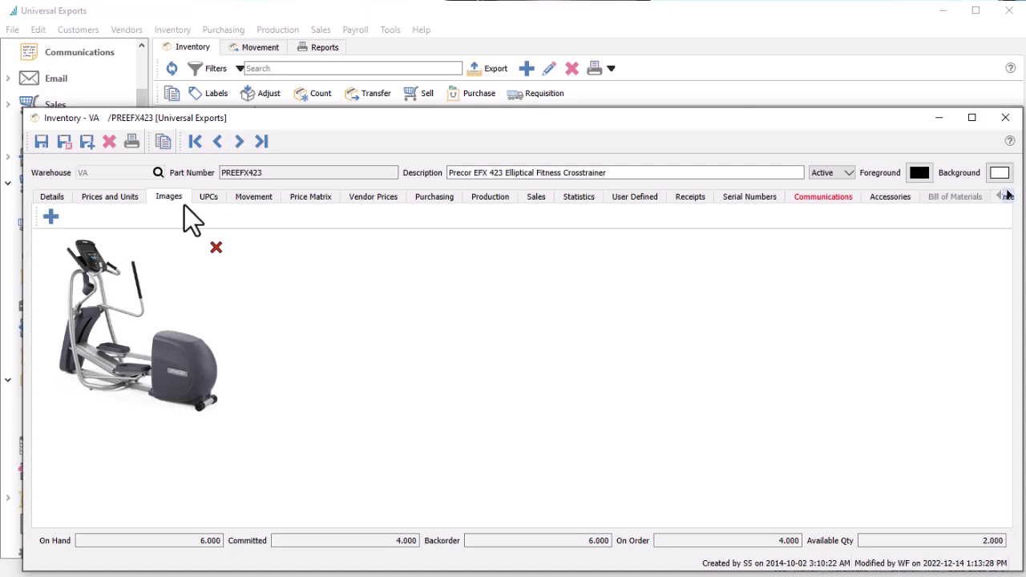
# - Review the item's UPCs, communications, user-defined fields, purchase orders, sales history and stock movement
pyautogui.click(193, 204)
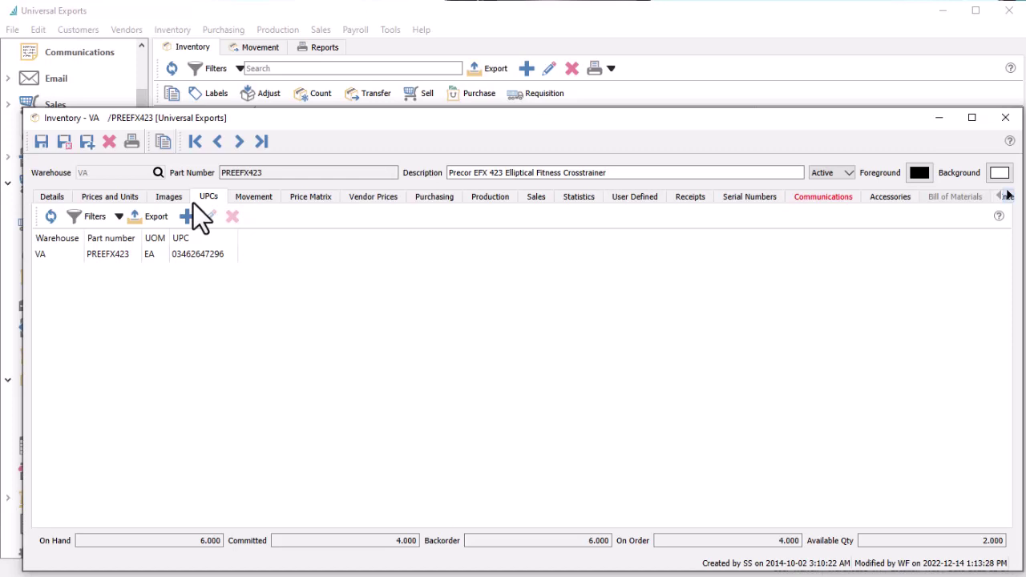
pyautogui.click(790, 200)
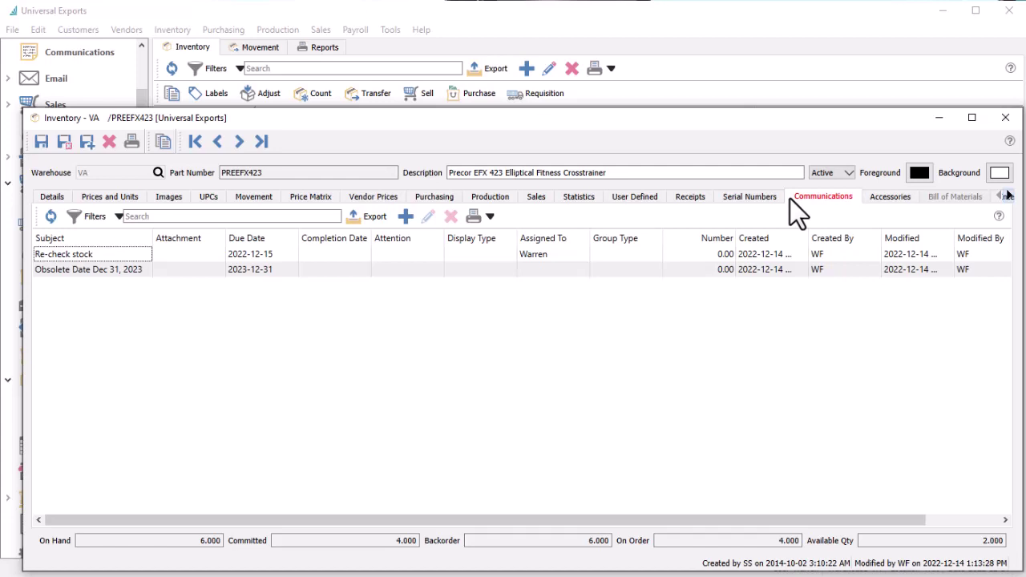
pyautogui.click(656, 198)
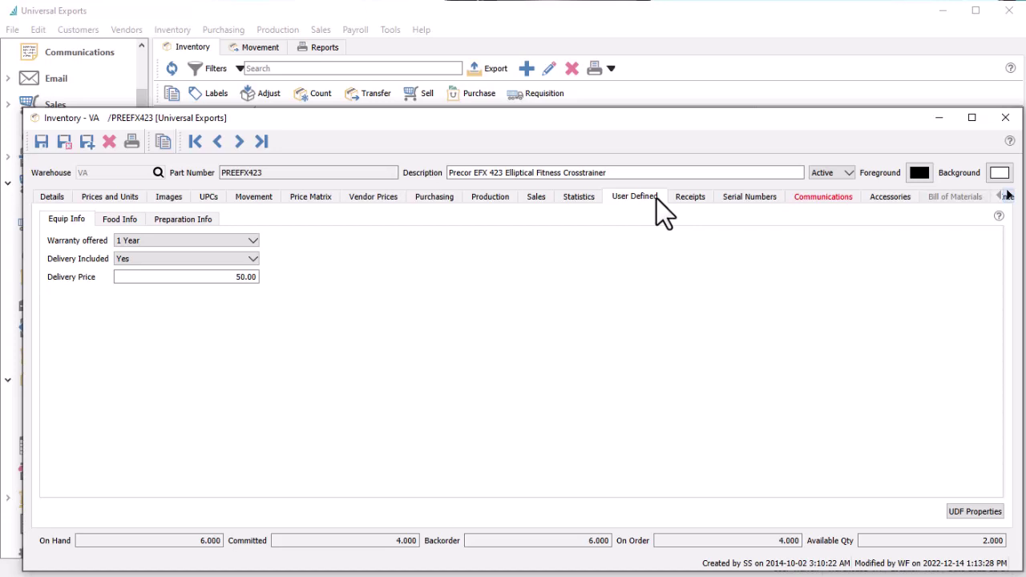
pyautogui.click(459, 201)
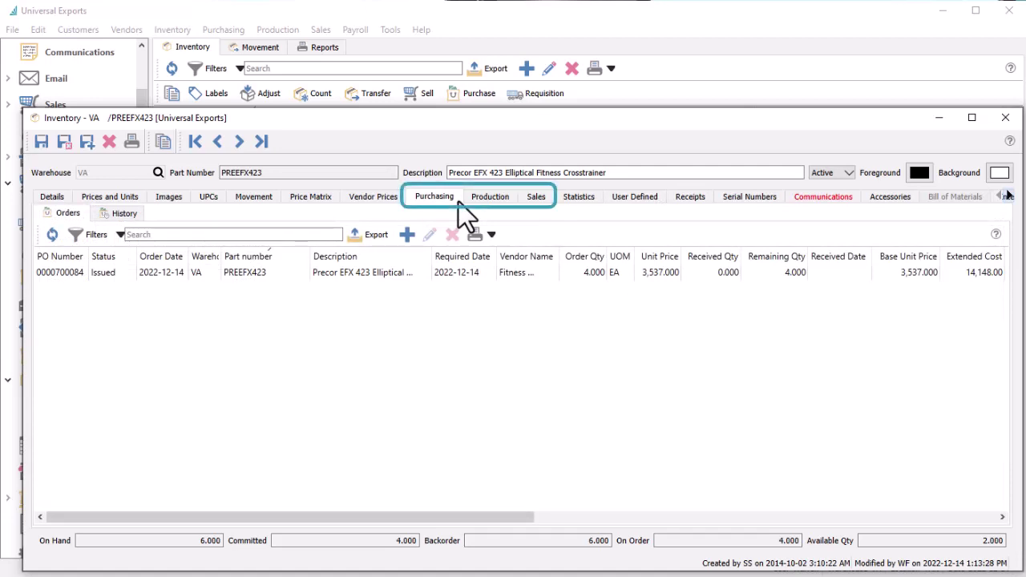
pyautogui.click(526, 202)
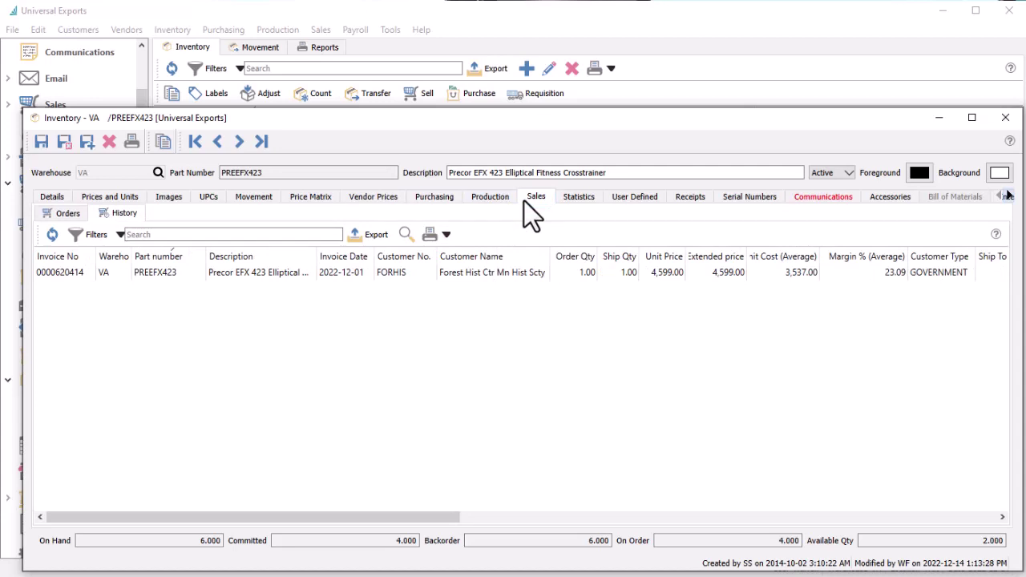
pyautogui.click(273, 202)
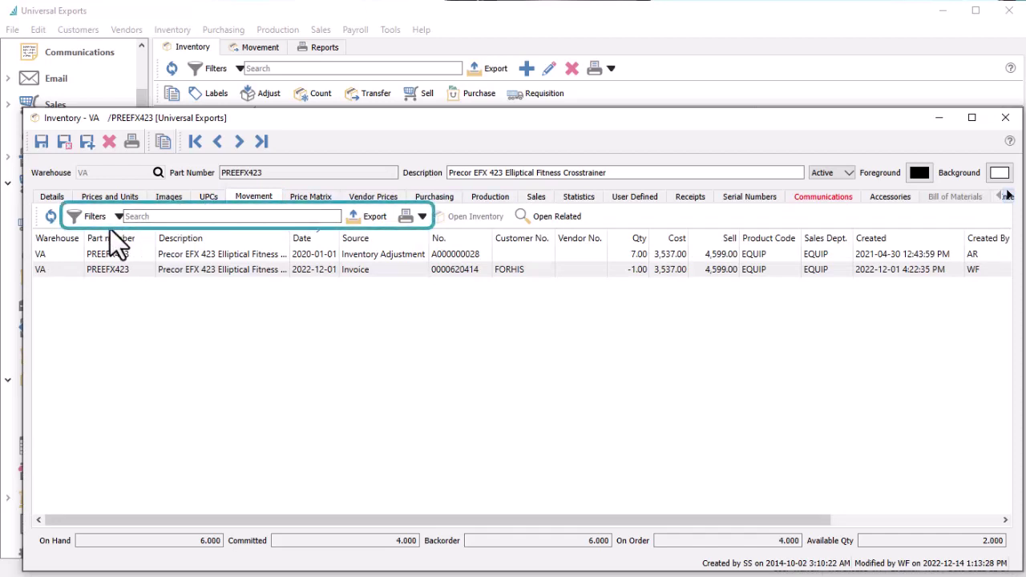
# - Review the item's receipts, open the inventory adjustment receipt, and check the stock movement list for all inventory
pyautogui.click(677, 206)
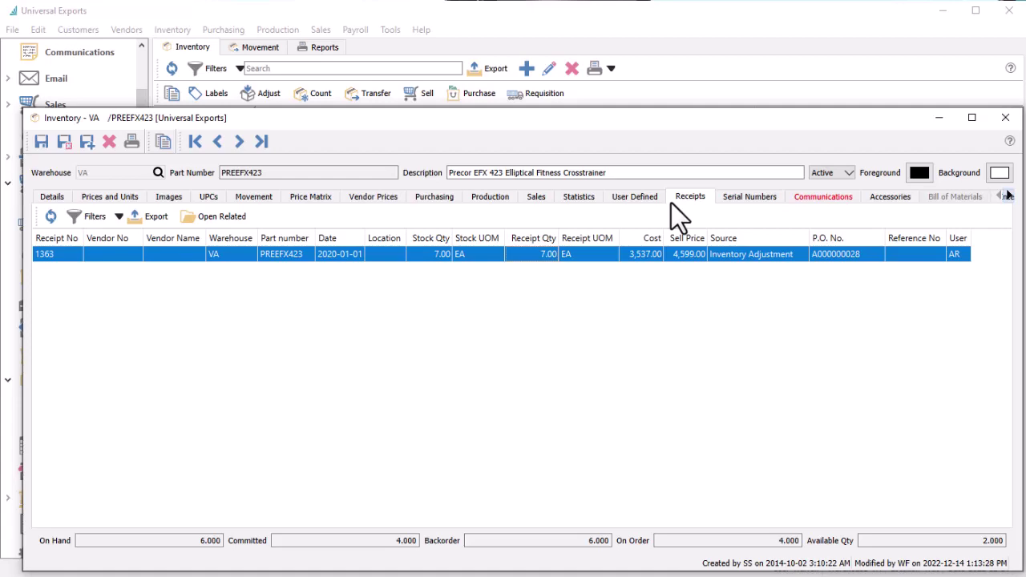
pyautogui.doubleClick(717, 256)
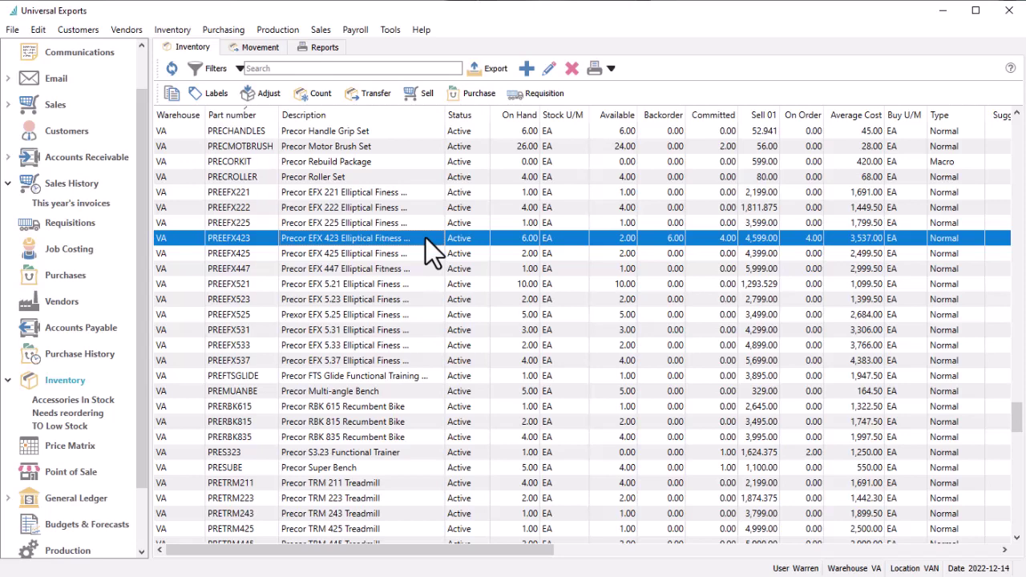
pyautogui.click(270, 55)
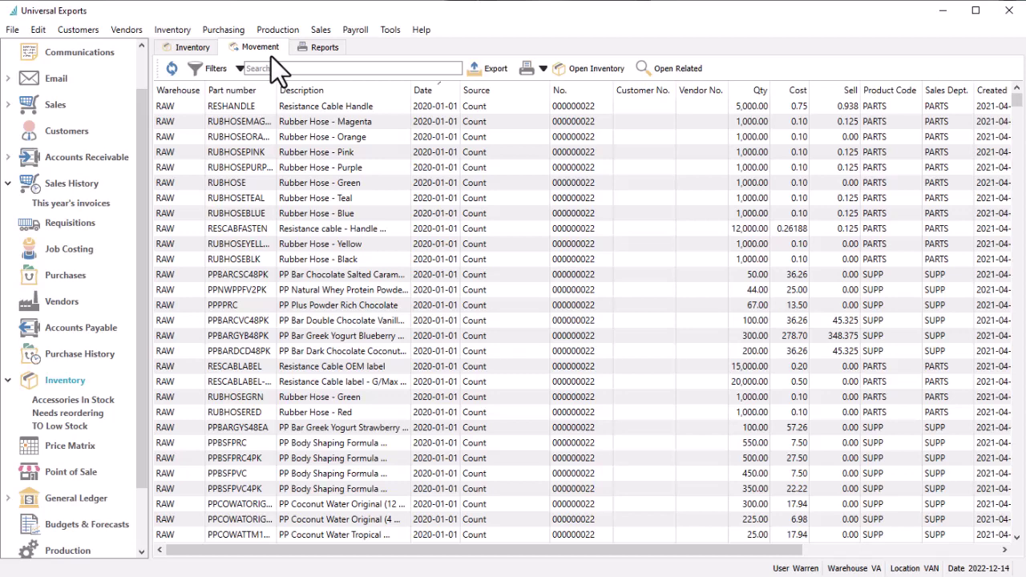
pyautogui.click(204, 53)
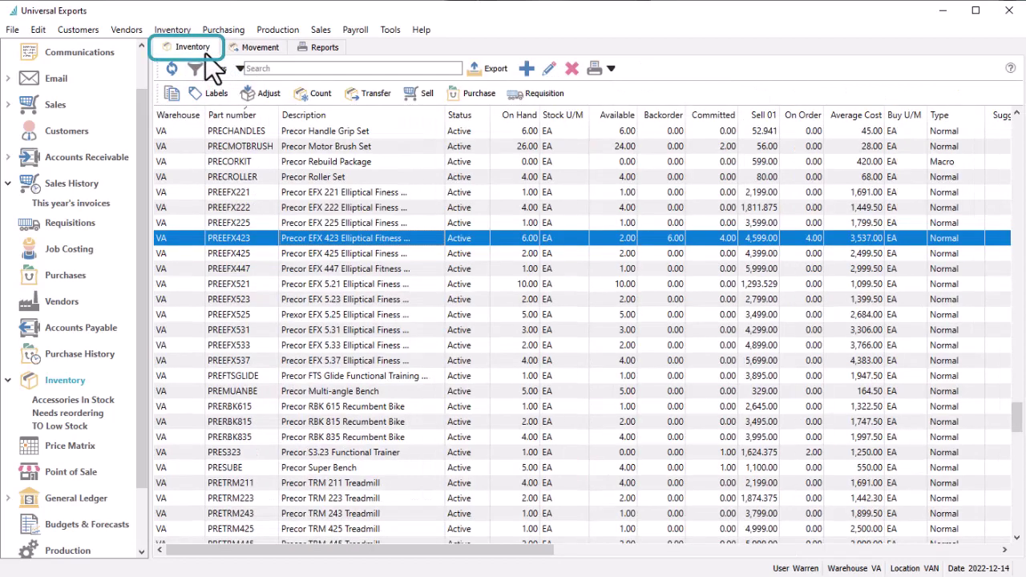
# - Select items PREEFX423 through PREEFX521 plus PREEFX531 in the inventory list and view the label printing options for them
pyautogui.keyDown('shift'); pyautogui.click(345, 286); pyautogui.keyUp('shift')
pyautogui.keyDown('ctrl'); pyautogui.click(356, 329); pyautogui.keyUp('ctrl')
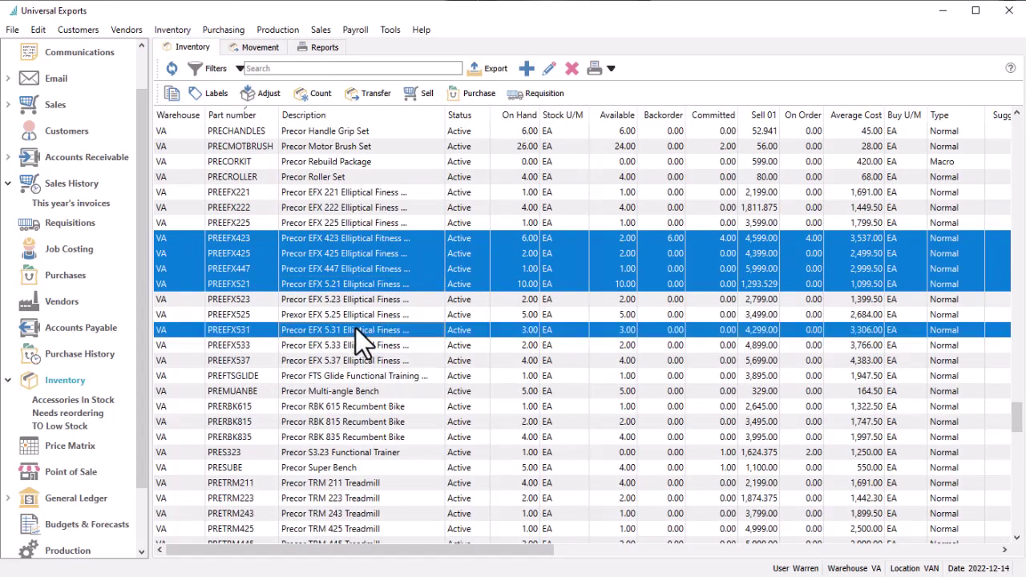
pyautogui.click(358, 100)
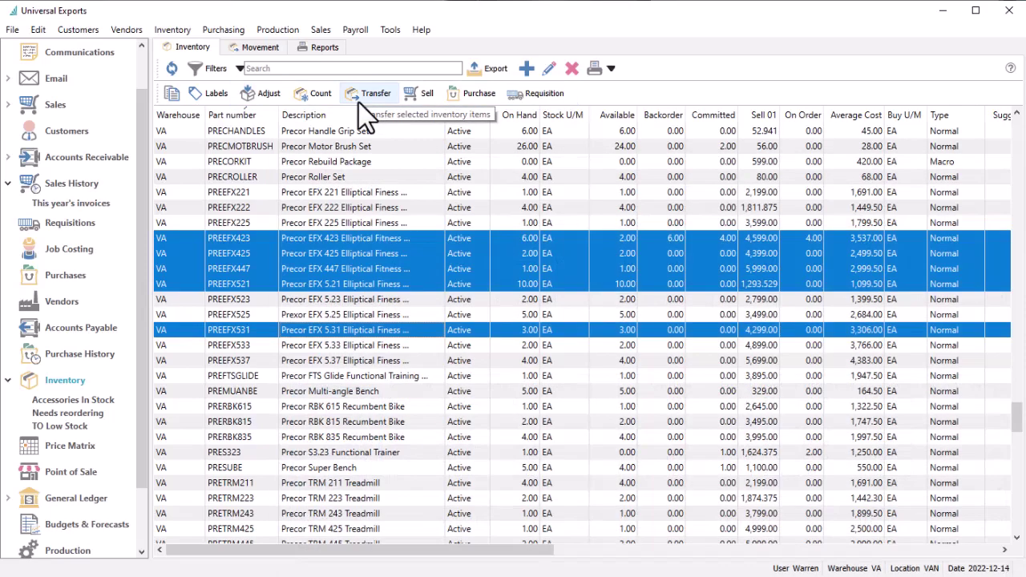
pyautogui.click(228, 96)
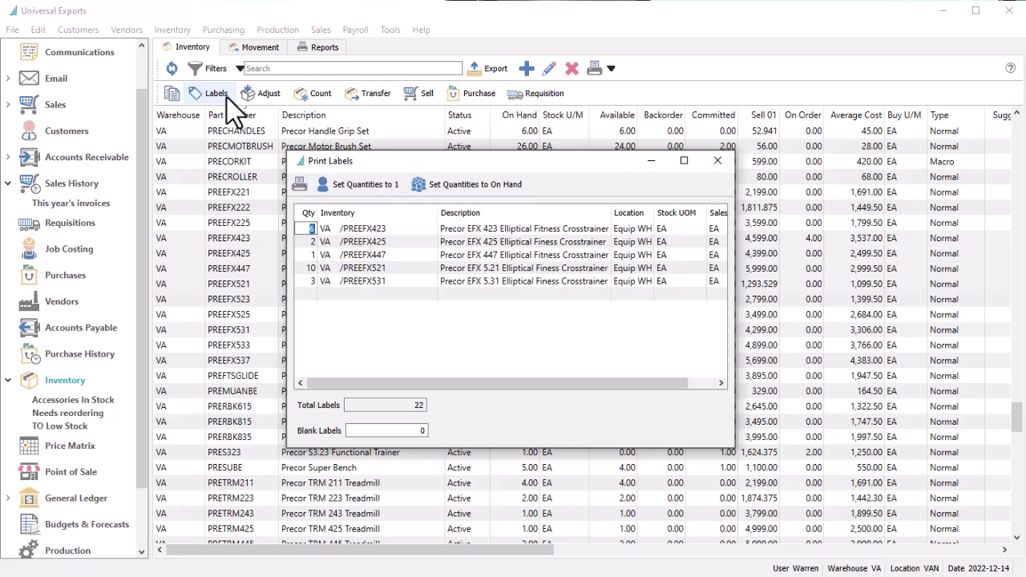
pyautogui.press('Escape')
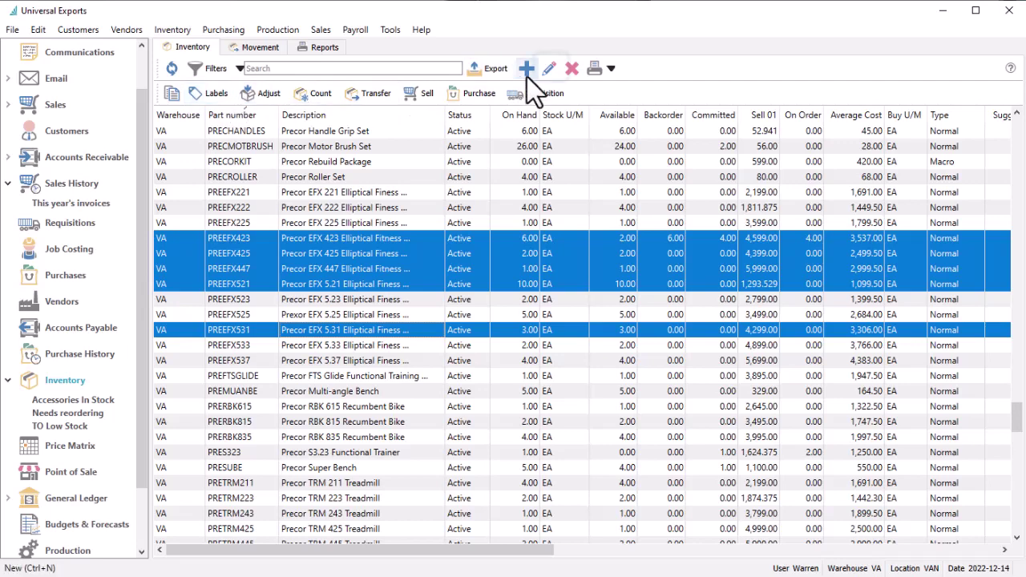
# - Edit the selected inventory items together, enabling the sales department change and choosing PARTS as the department
pyautogui.click(548, 69)
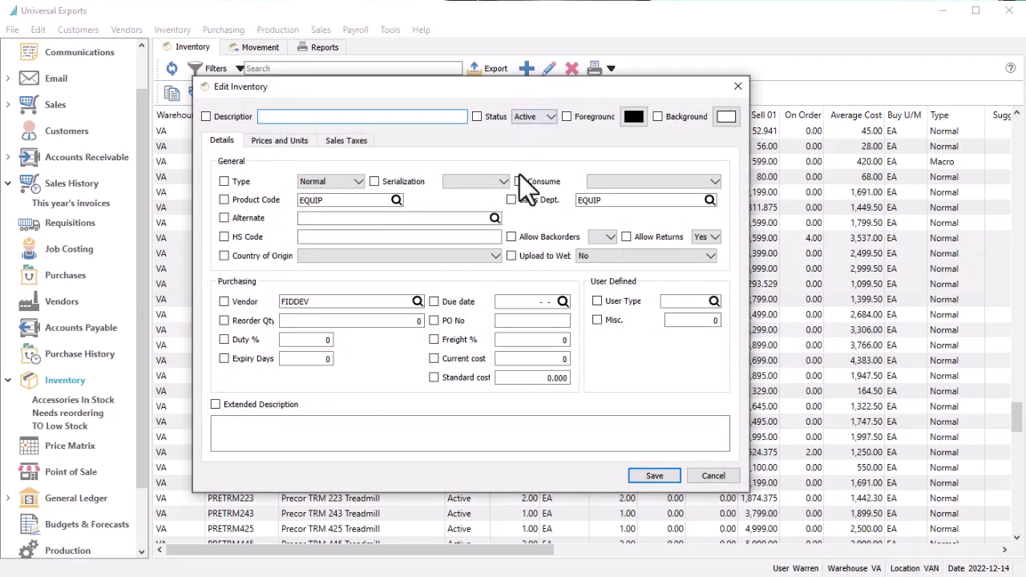
pyautogui.click(512, 200)
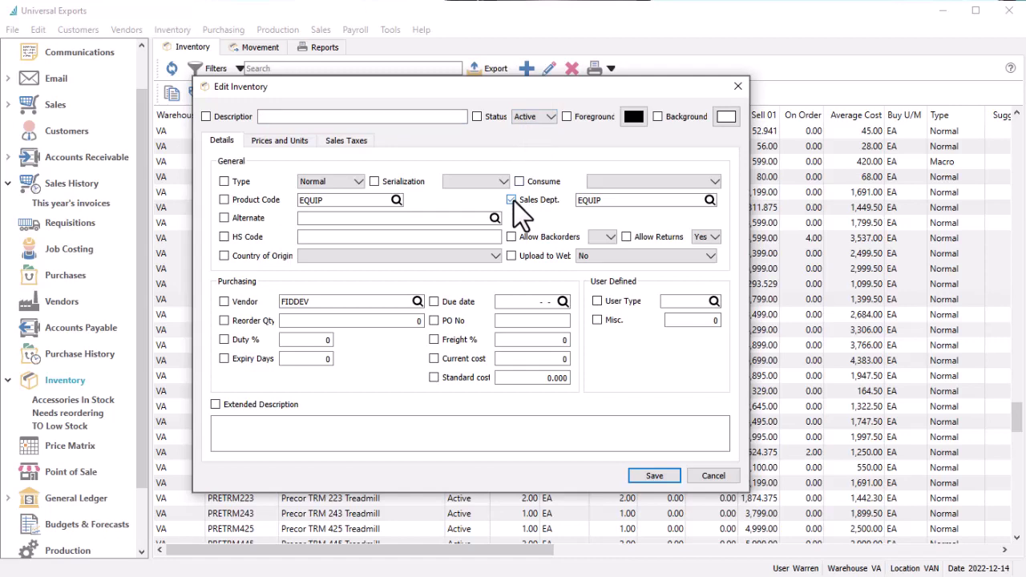
pyautogui.click(709, 201)
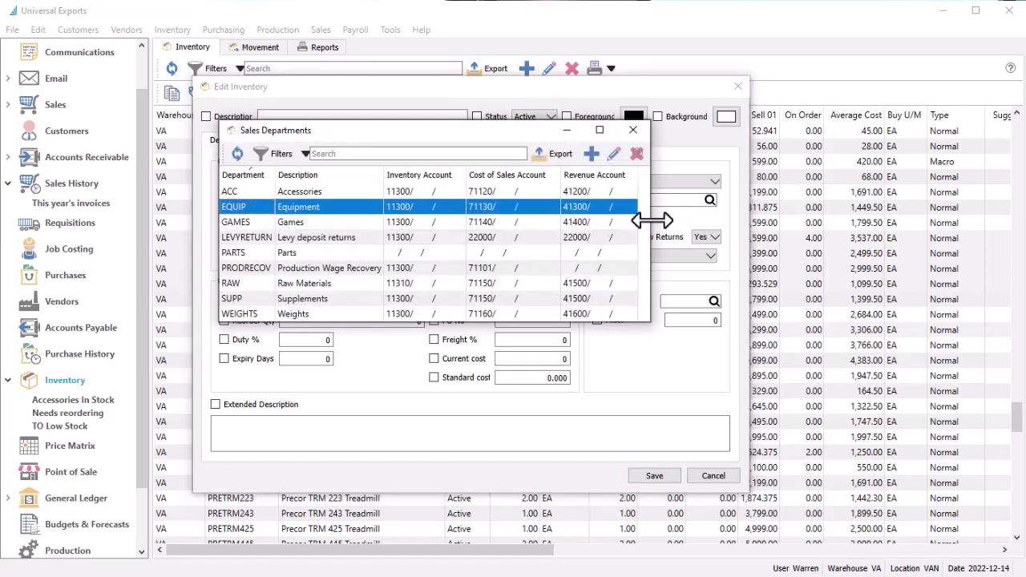
pyautogui.doubleClick(605, 253)
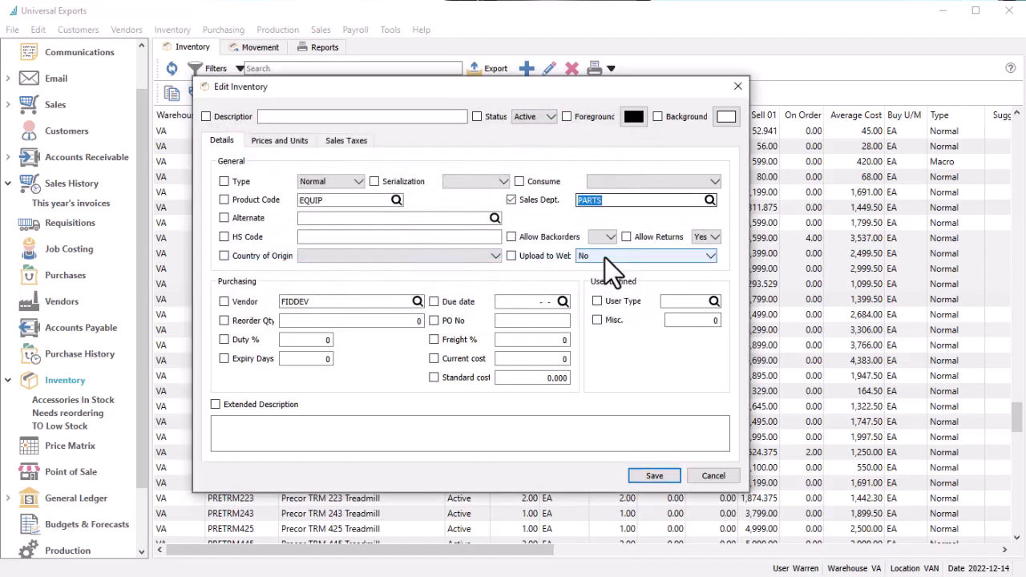